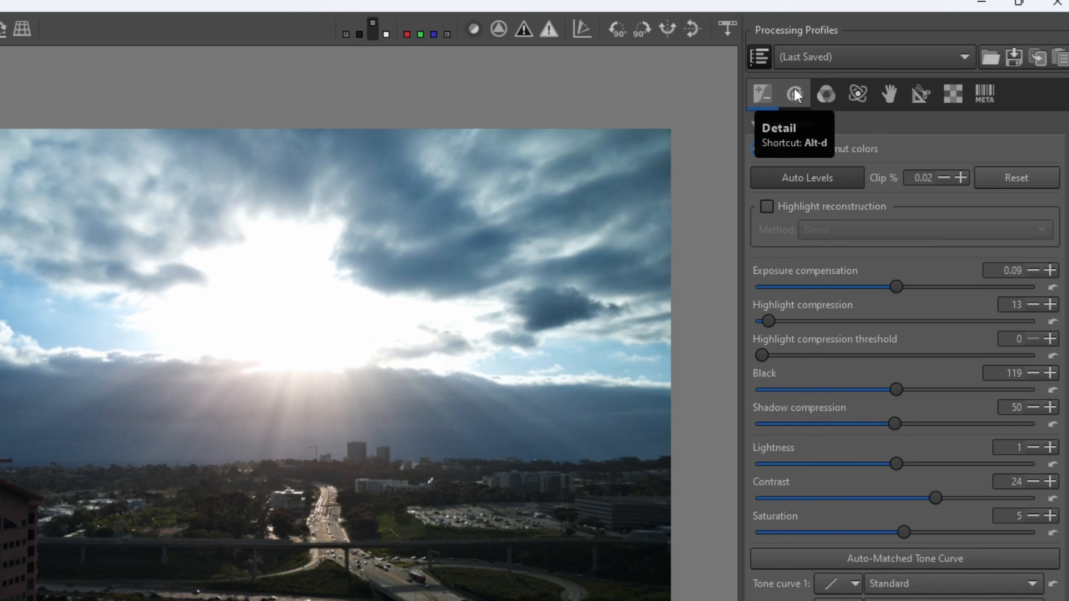
Step: Open the Spot Removal tool among the detail adjustments and enable it for the photo
click(794, 93)
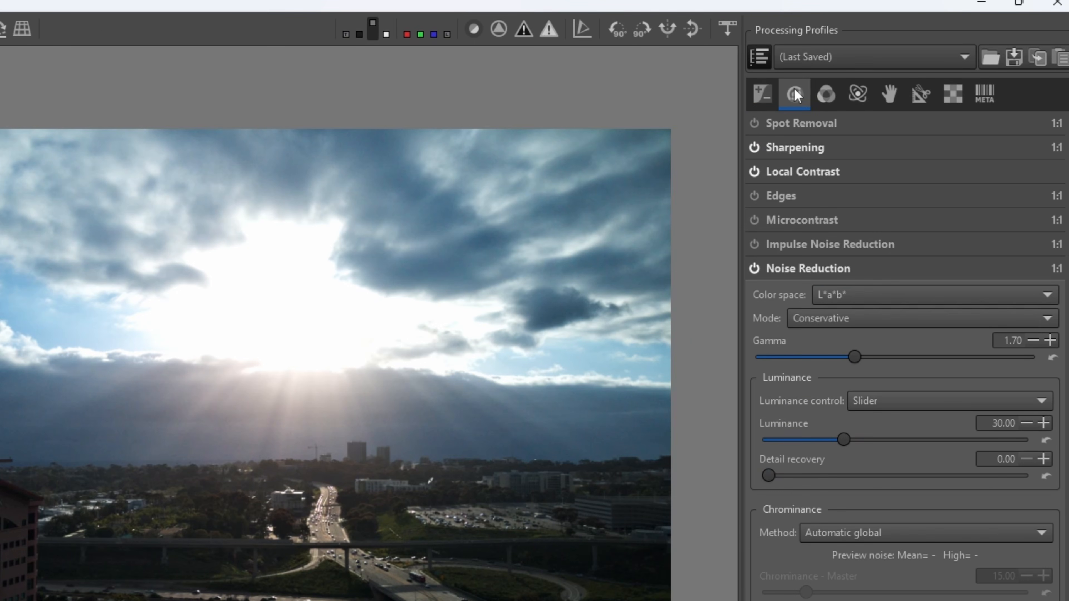
click(799, 127)
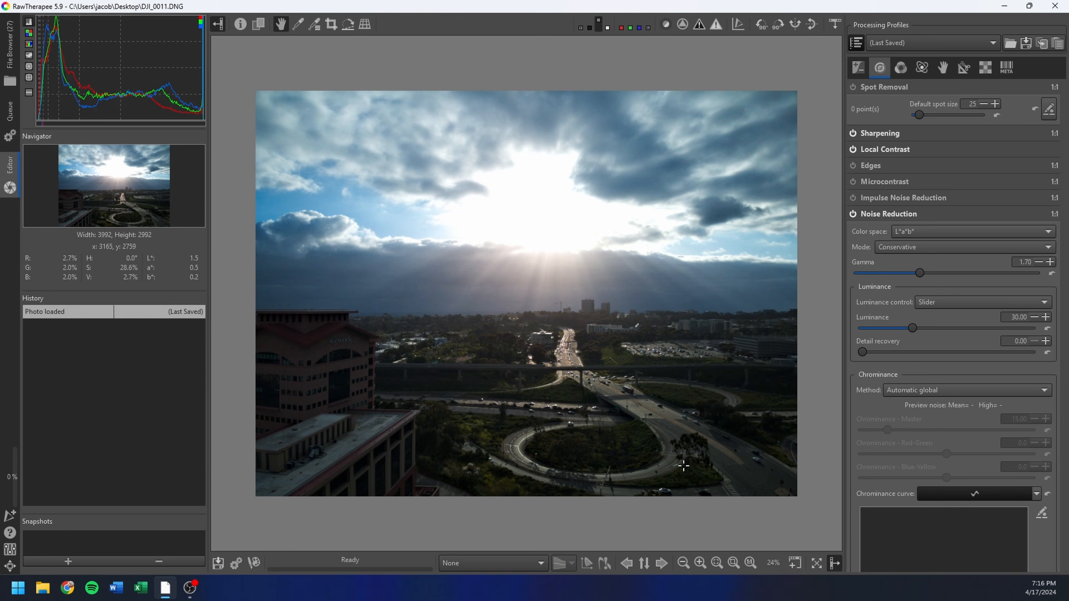
scroll(689, 463, up, 2)
scroll(689, 464, up, 4)
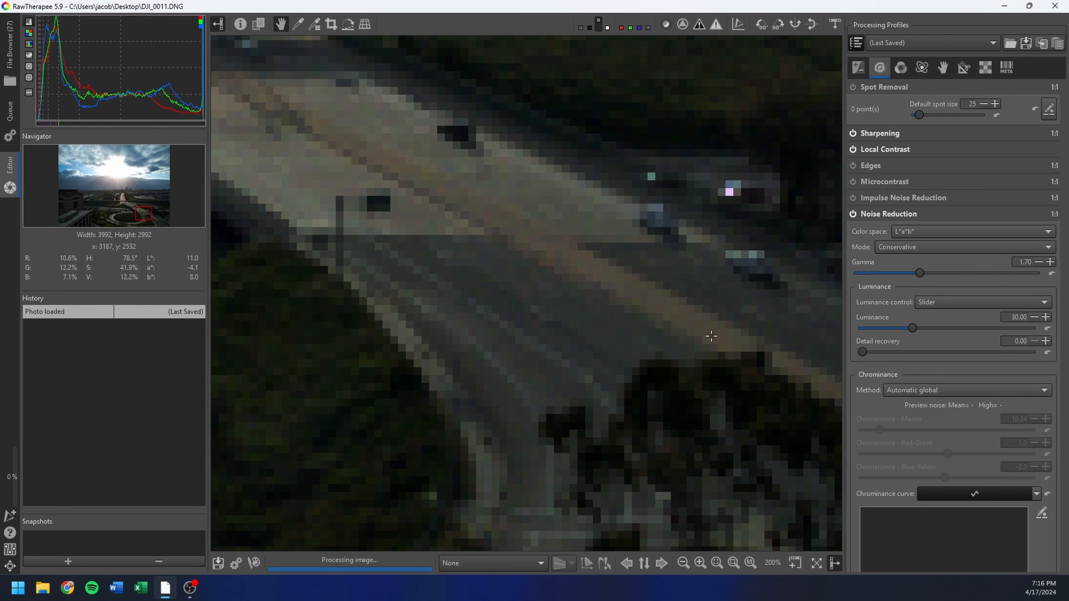
mouse_move(717, 313)
mouse_down()
mouse_move(635, 341)
mouse_move(707, 315)
mouse_up()
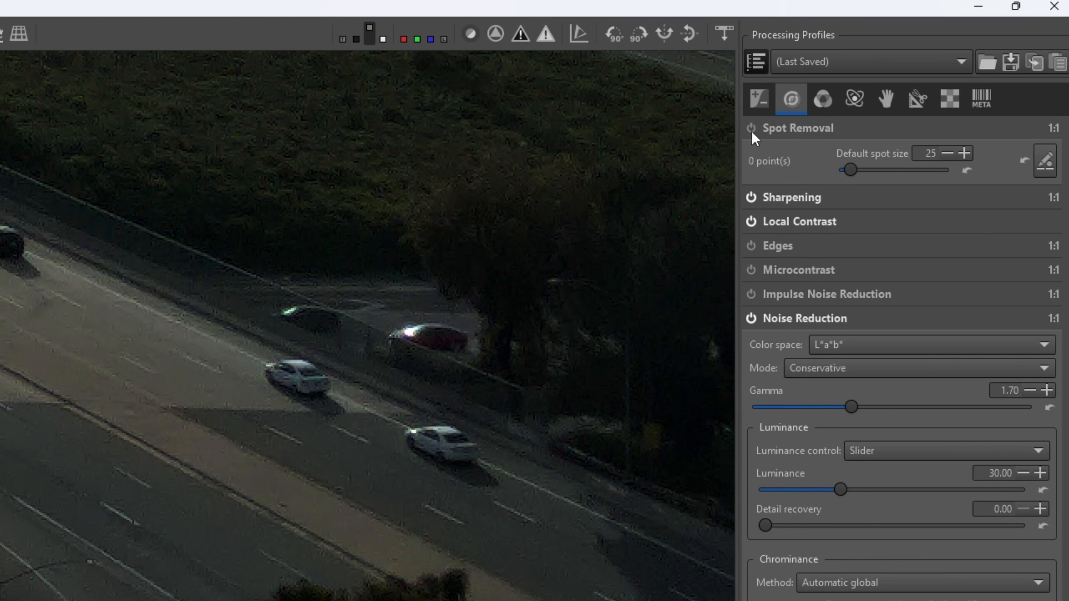
click(752, 129)
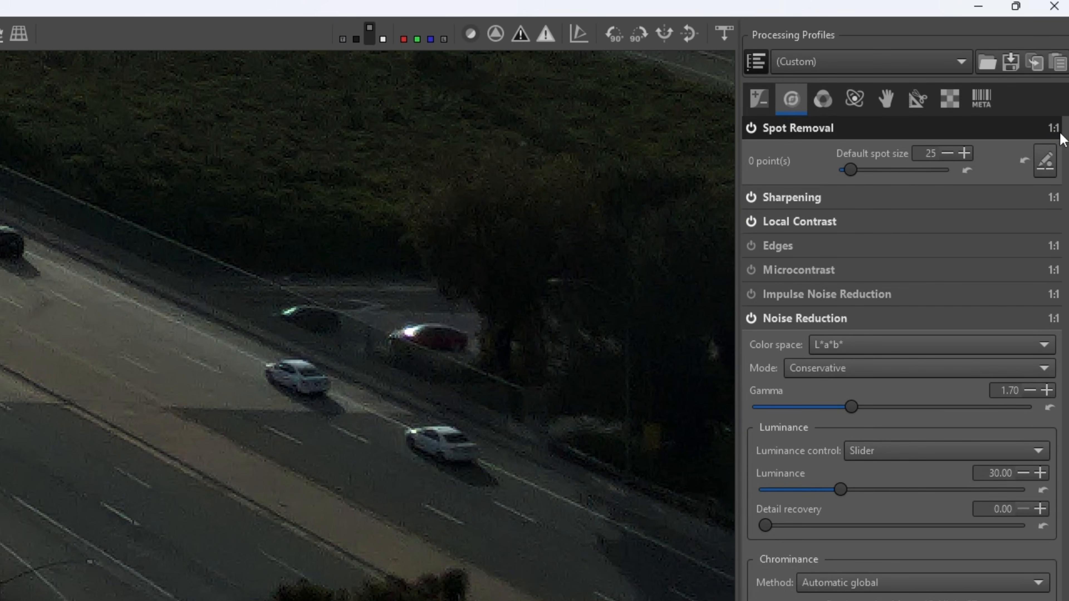
mouse_move(1052, 135)
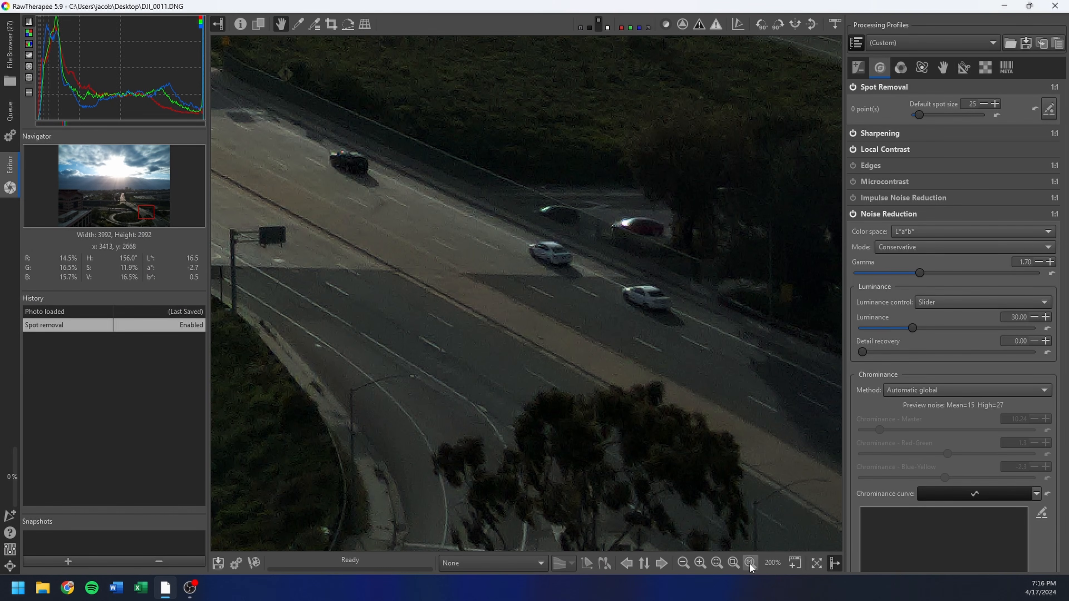
click(750, 563)
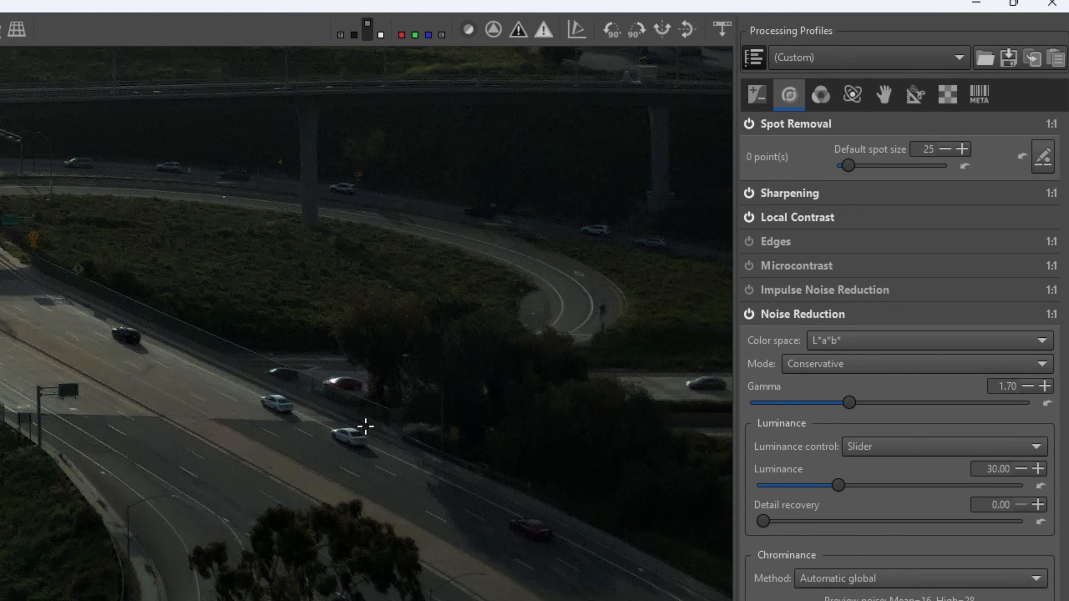
Step: Try placing a removal spot on the front white car on the highway, with its source on the grass beyond the road
click(347, 433)
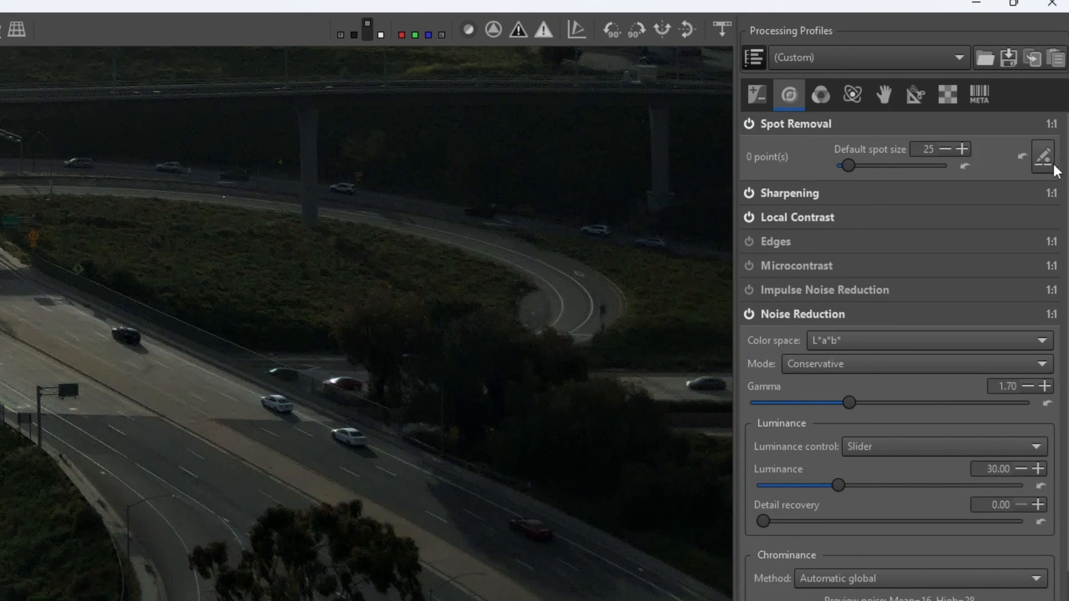
click(346, 432)
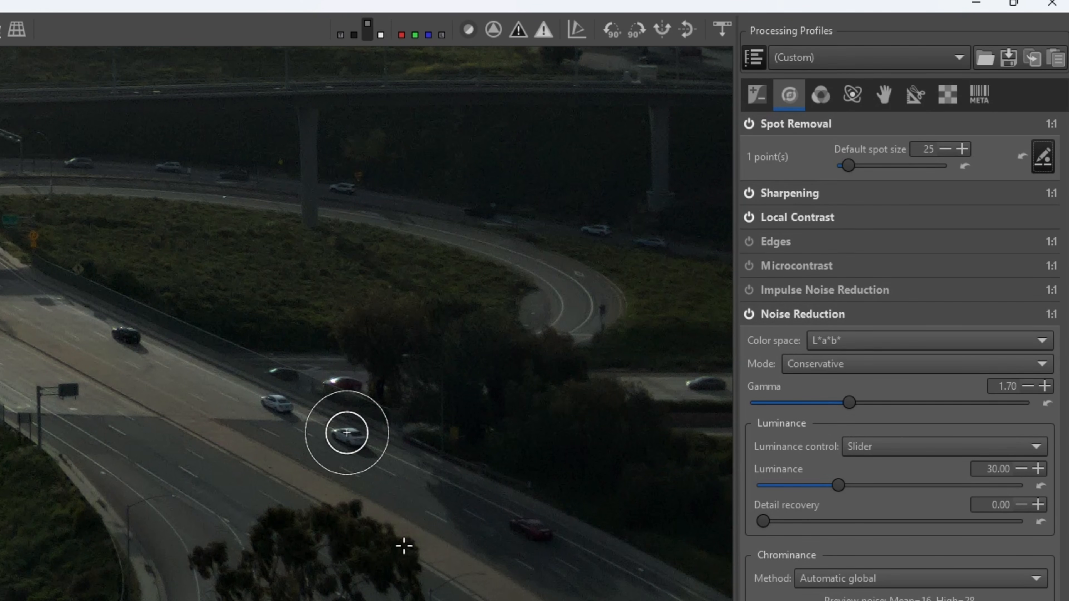
drag(347, 434, 258, 265)
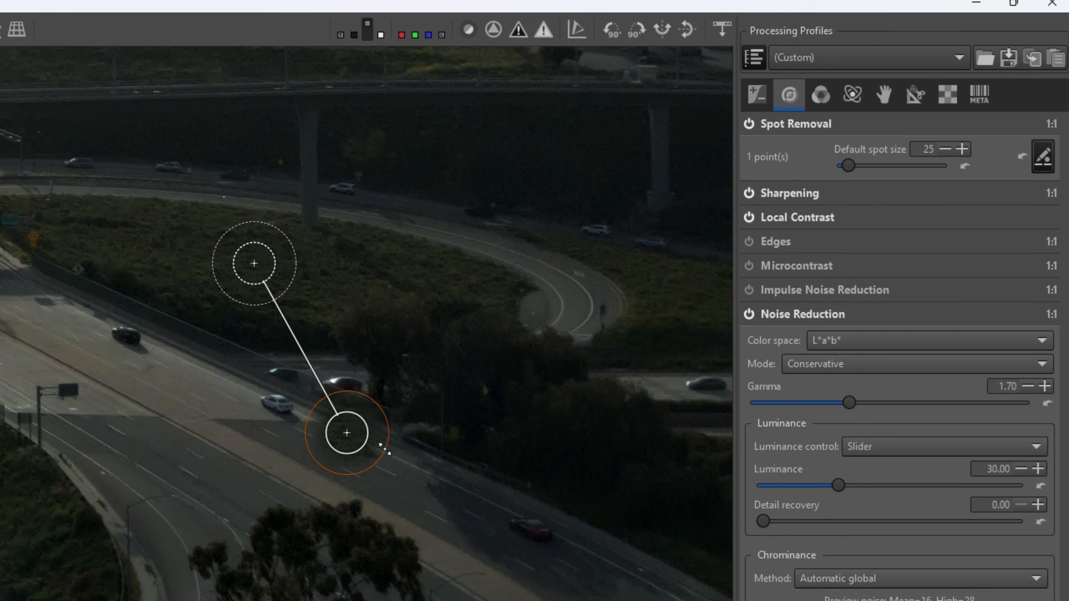
mouse_move(261, 261)
mouse_down()
mouse_move(240, 246)
mouse_move(243, 256)
mouse_up()
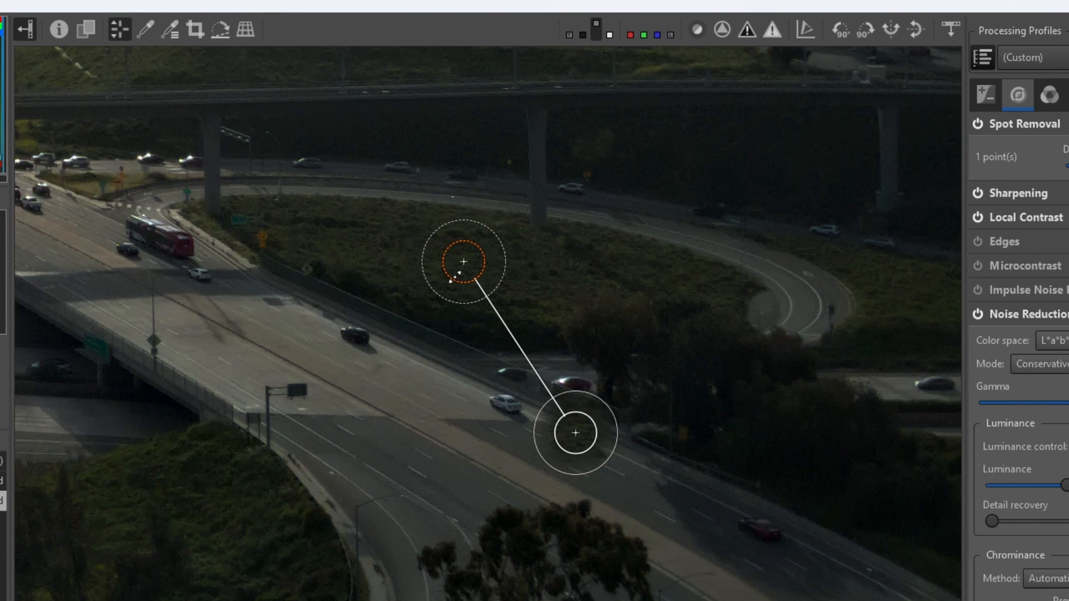
Step: Shrink the spot on the white car and add a second spot on the dark trees beside the highway
scroll(617, 446, up, 3)
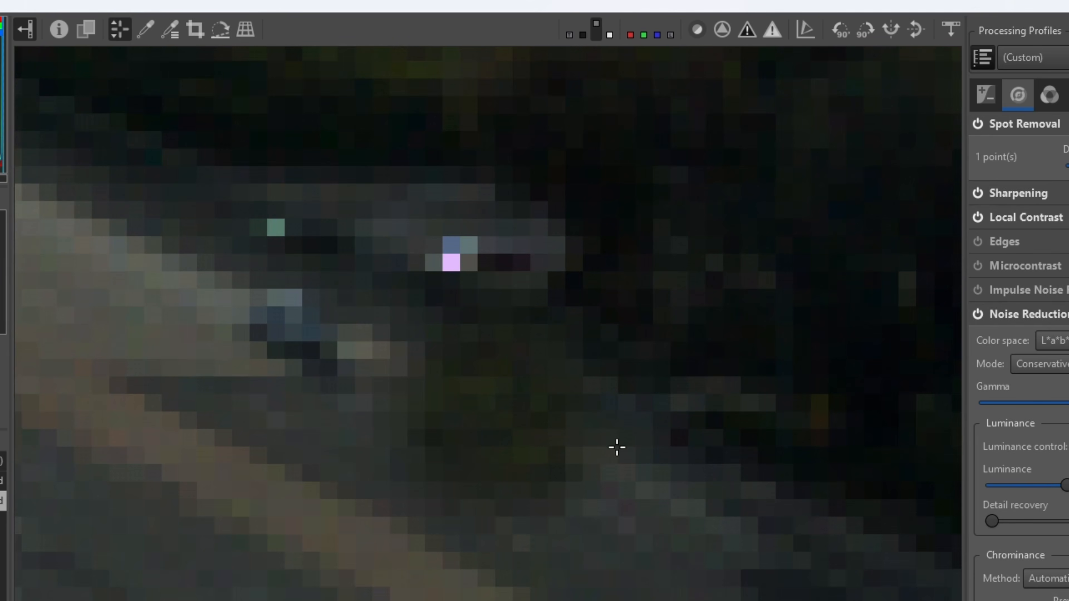
scroll(534, 459, up, 1)
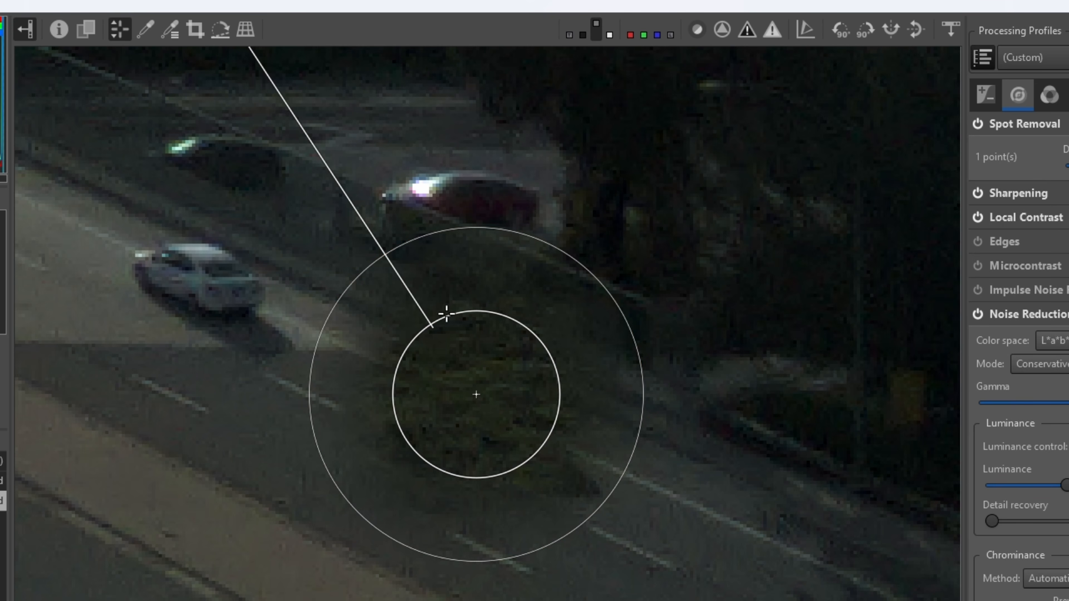
drag(450, 315, 448, 371)
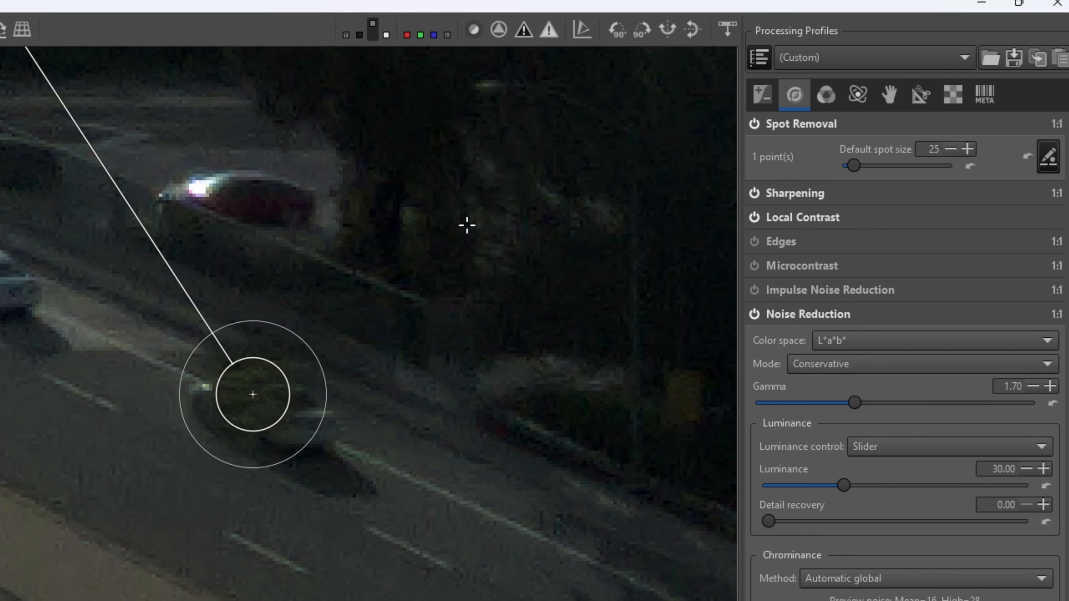
ctrl+click(543, 184)
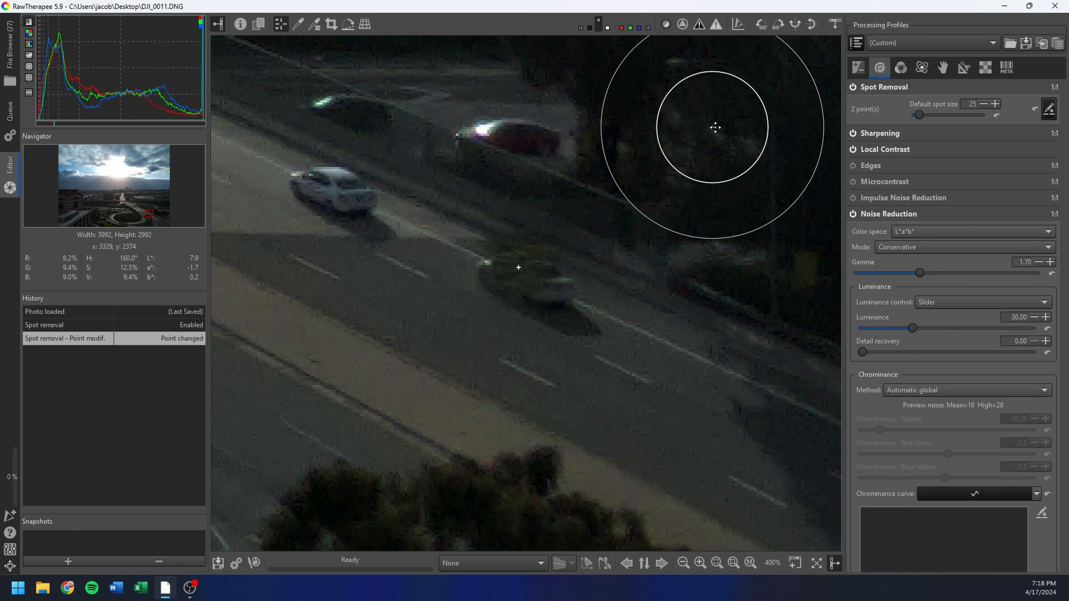
Step: Set the default spot size to 253 and add a large spot over the parking lot, sourced from the sky
drag(919, 115, 956, 116)
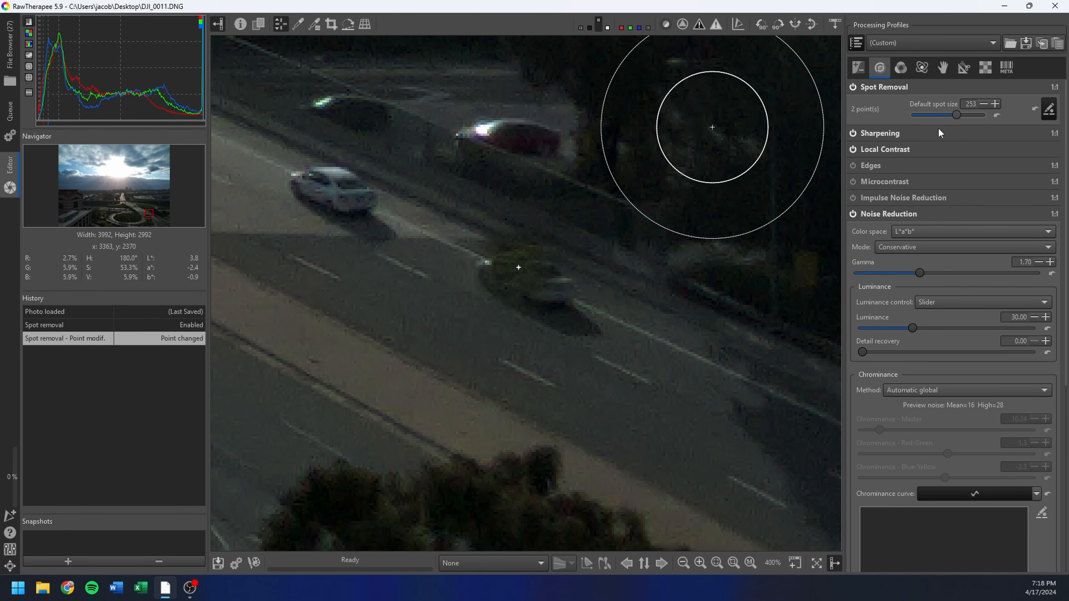
scroll(546, 295, down, 4)
ctrl+click(390, 151)
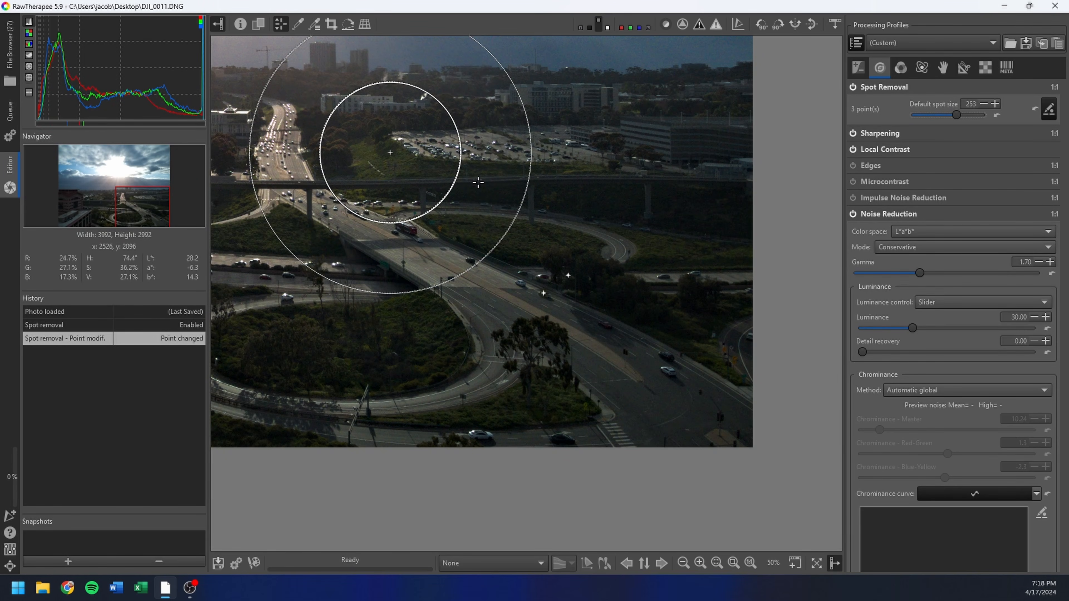
mouse_move(547, 245)
mouse_down()
mouse_move(649, 299)
mouse_move(557, 239)
mouse_up()
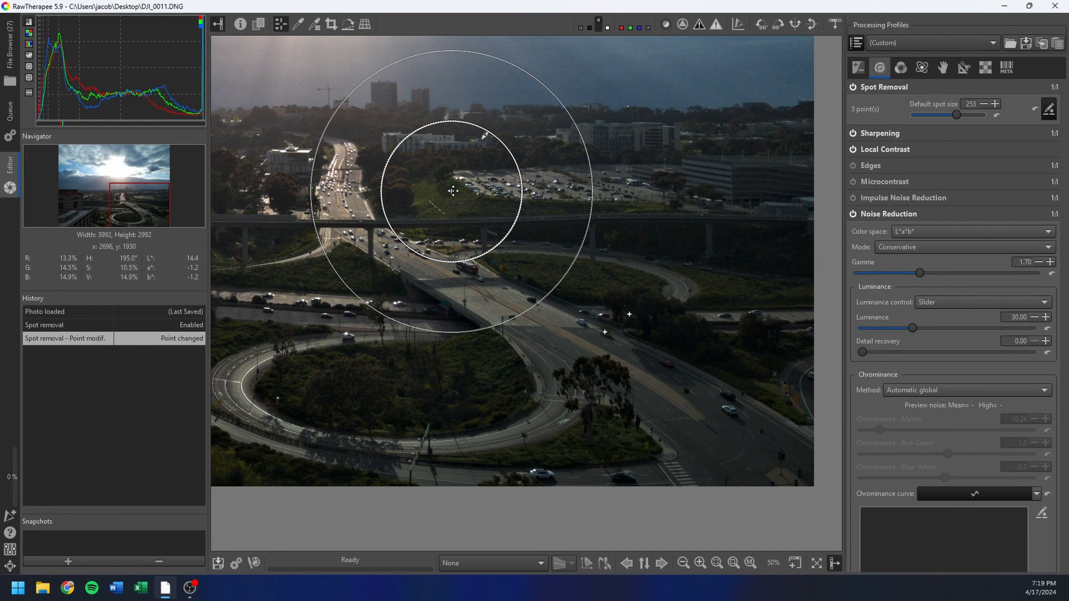
drag(451, 191, 637, 80)
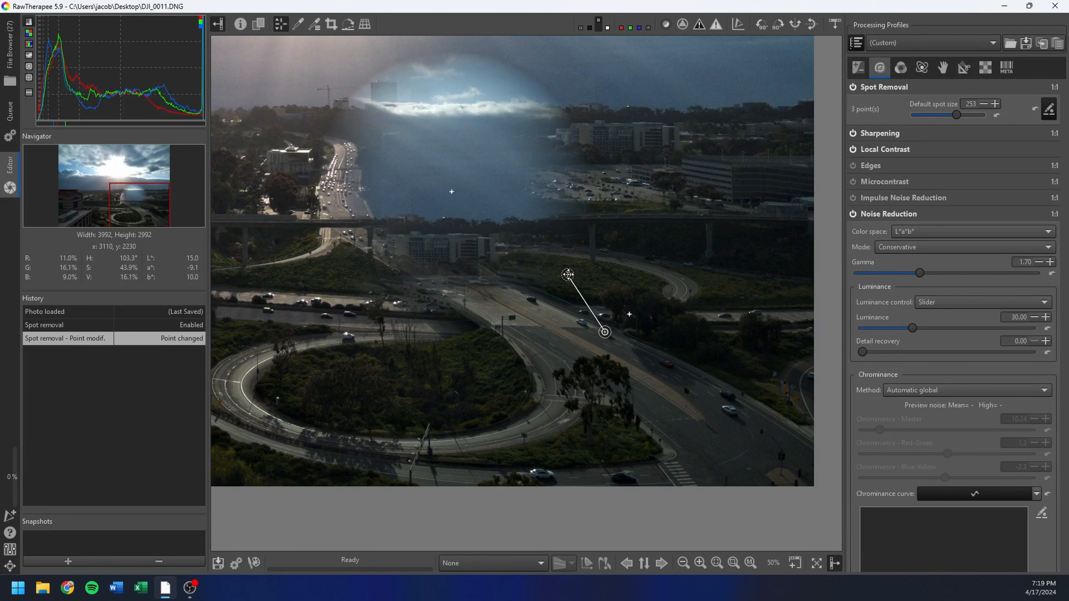
Step: Try other source positions for the car and tree spots, and delete the spot on the white car
drag(568, 274, 509, 353)
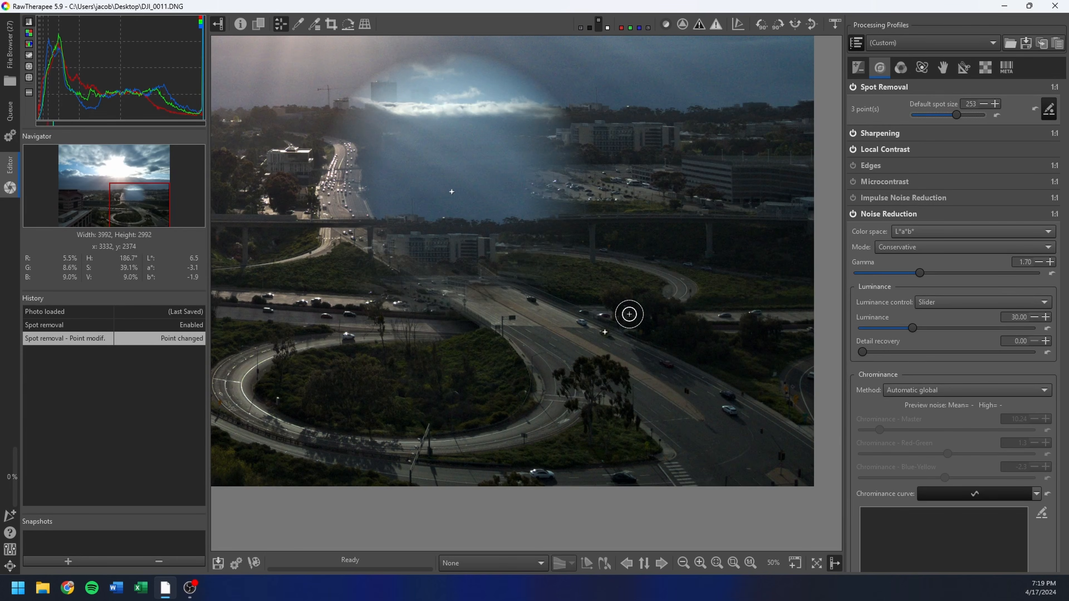
drag(629, 314, 712, 229)
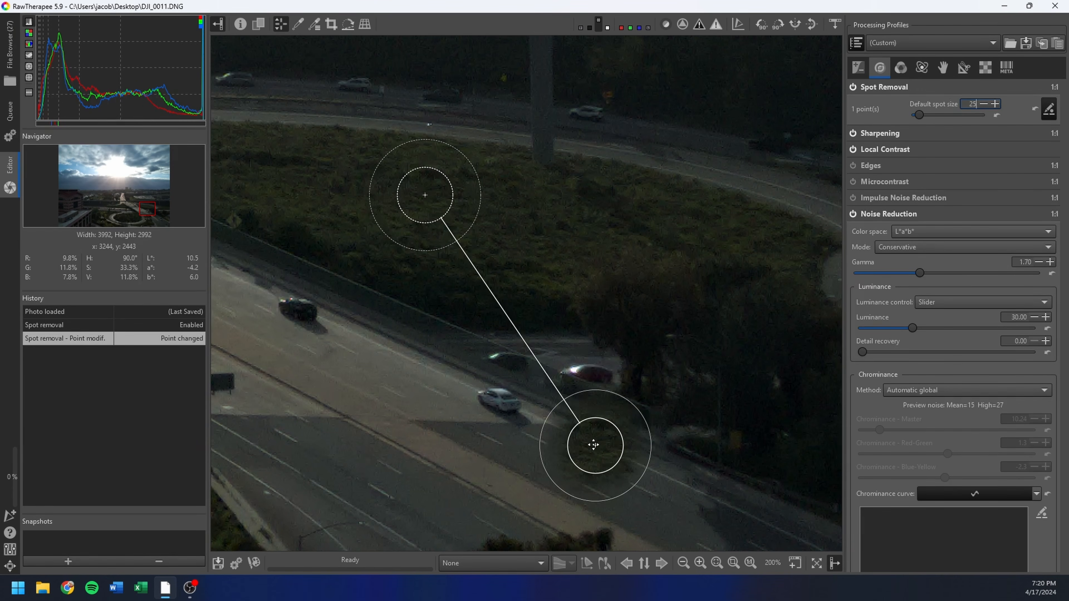
right_click(594, 445)
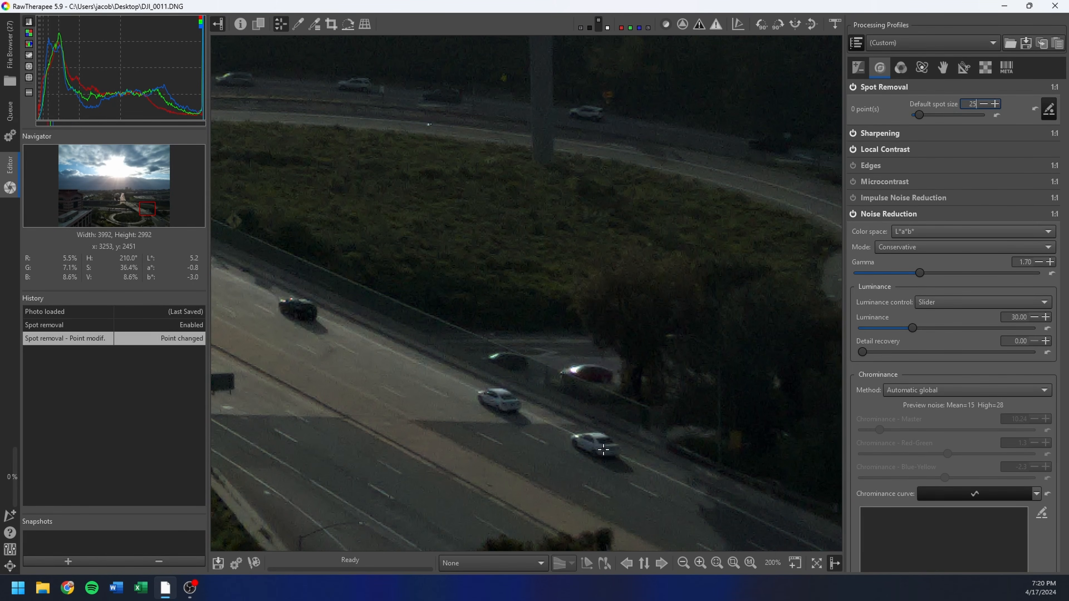
Step: Place a new, slightly enlarged spot on the white car, sourced from the stretch of road beside it
click(598, 440)
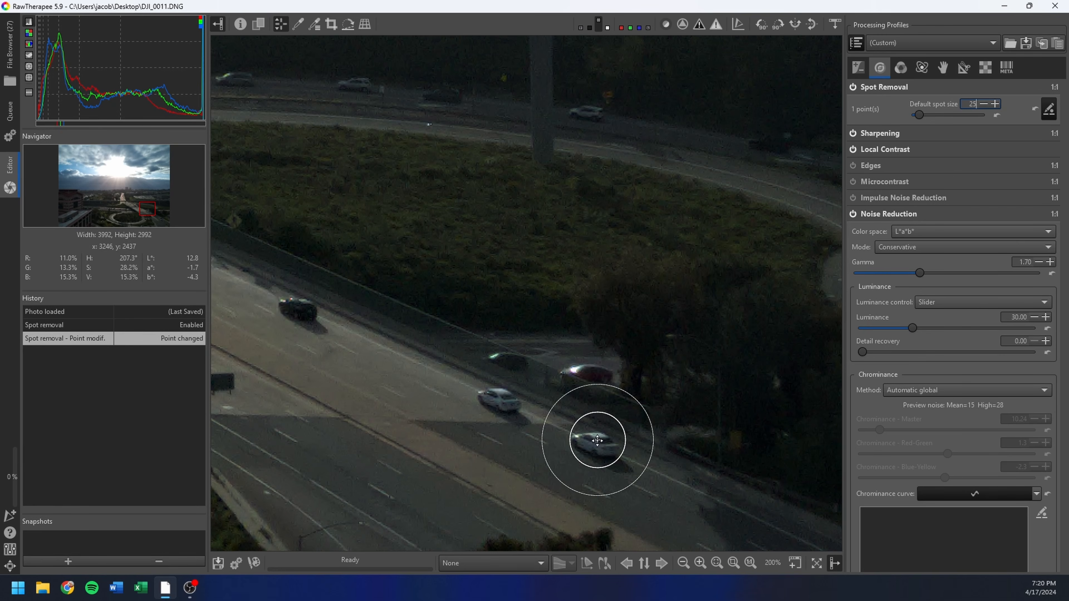
drag(619, 455, 626, 460)
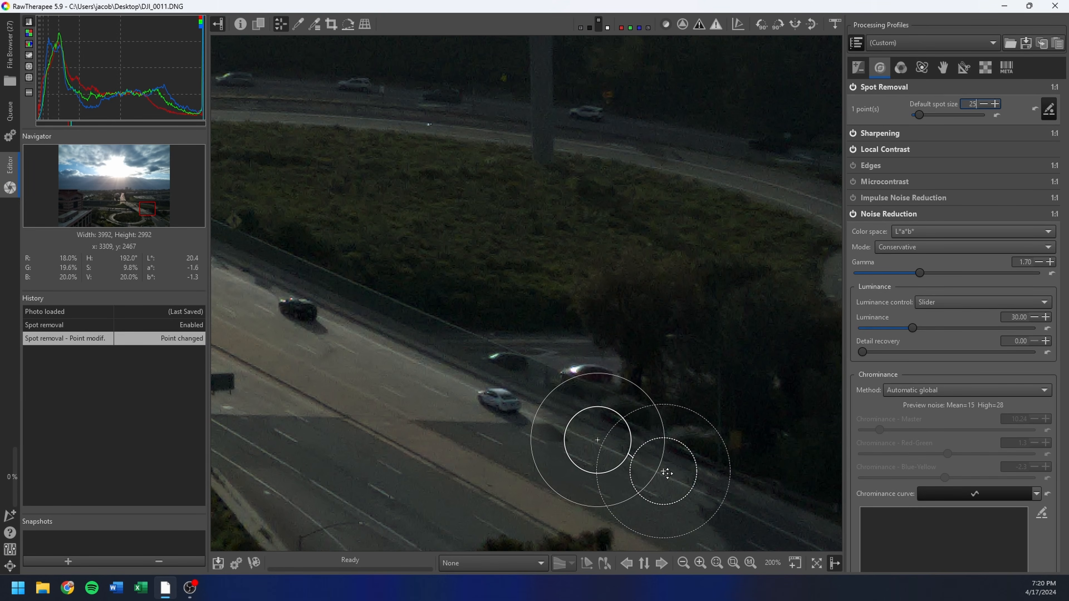
click(428, 420)
Step: Toggle spot editing off and on to examine the retouched road without the spot circles
click(1049, 112)
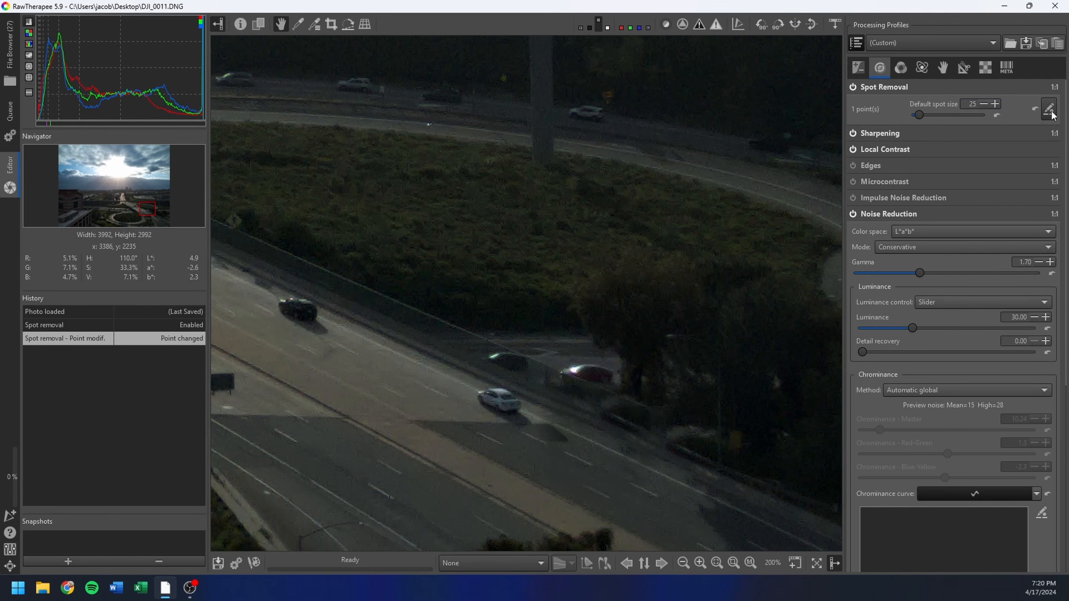
click(1050, 112)
click(1050, 111)
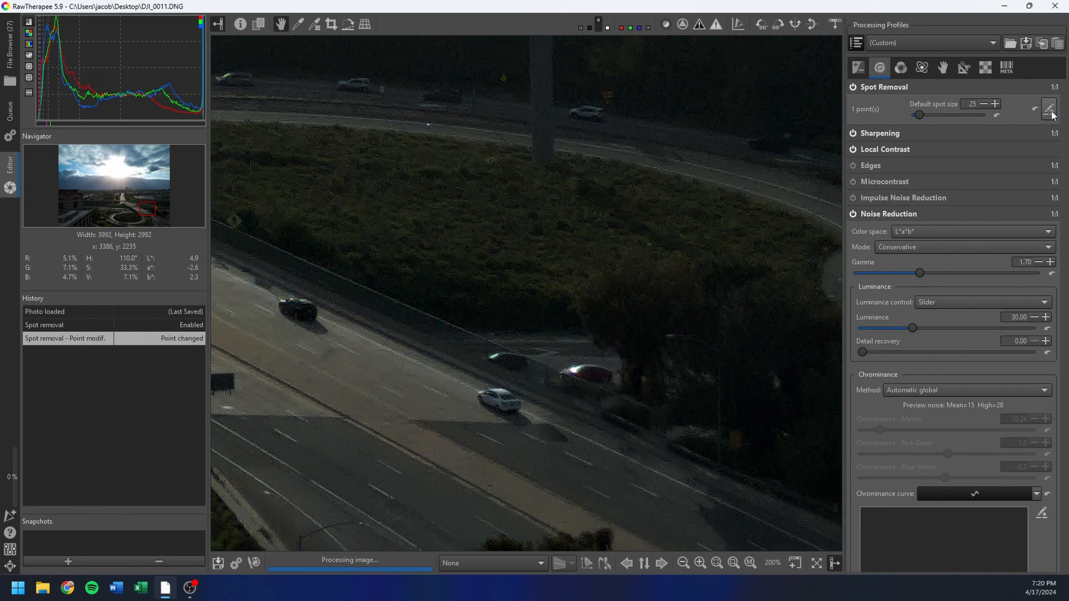
click(1050, 111)
click(1050, 111)
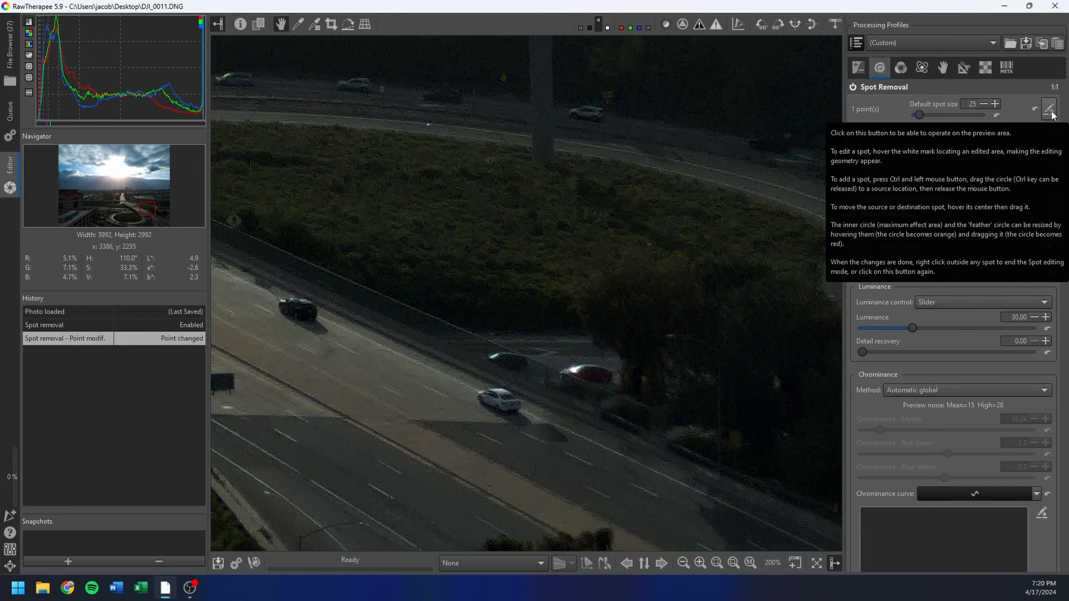
Step: Resume spot editing and nudge the spot's source slightly farther along the lane line
click(1050, 111)
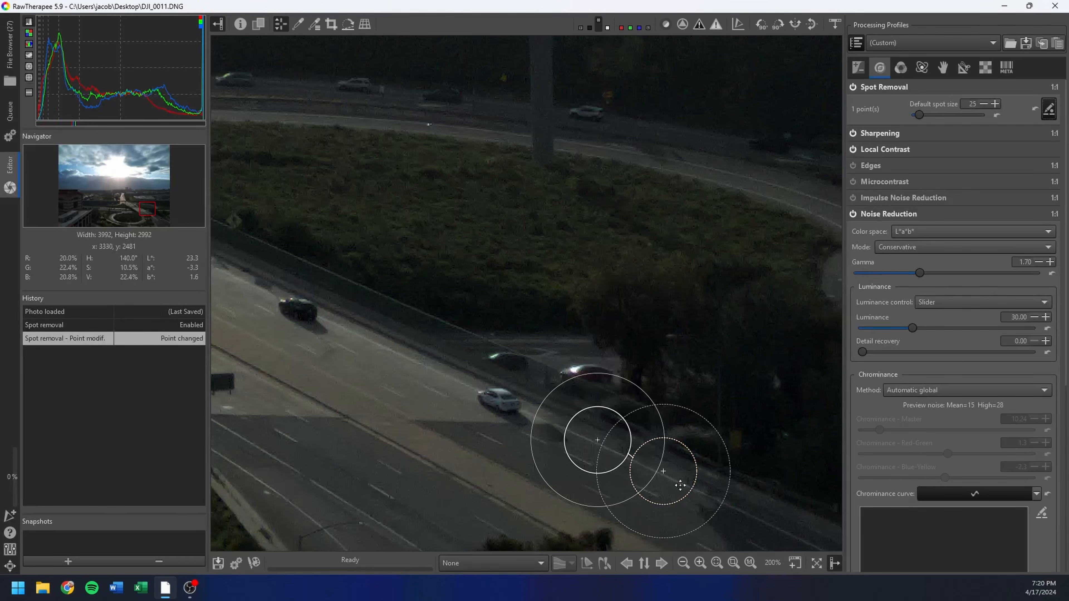
drag(664, 470, 672, 471)
drag(675, 471, 676, 477)
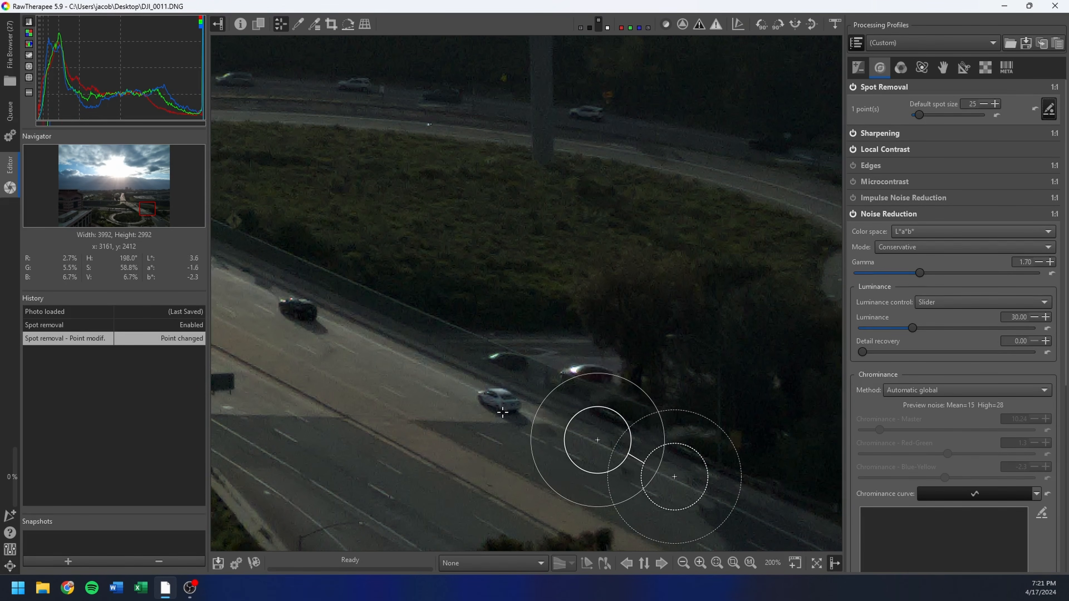
Step: Cover the second white car with a spot sourced from the adjacent road, and shrink its feather circle to just outside the inner circle
ctrl+click(500, 396)
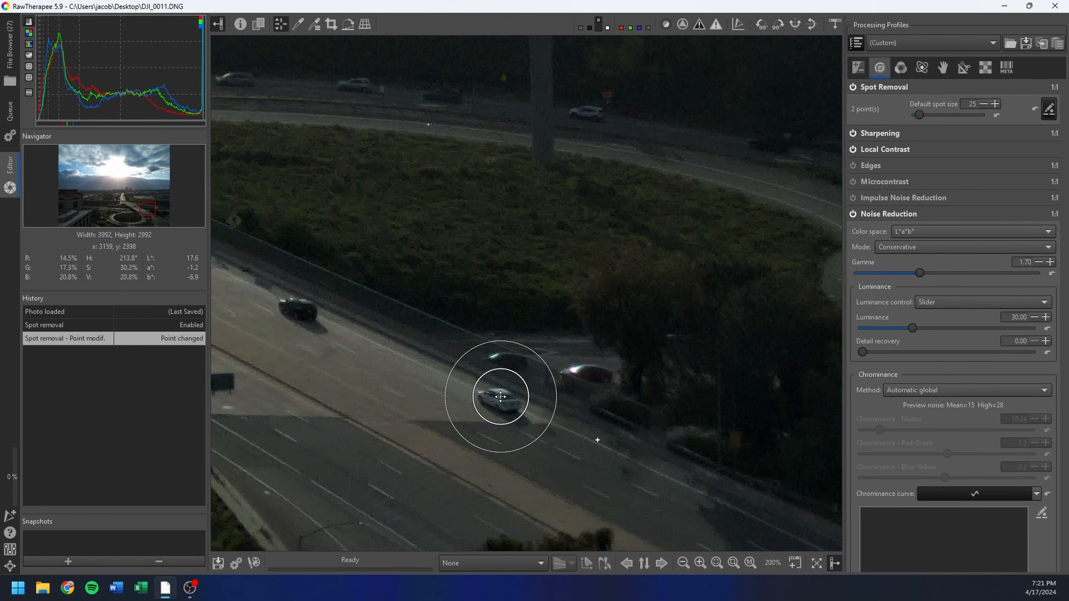
drag(446, 374, 427, 361)
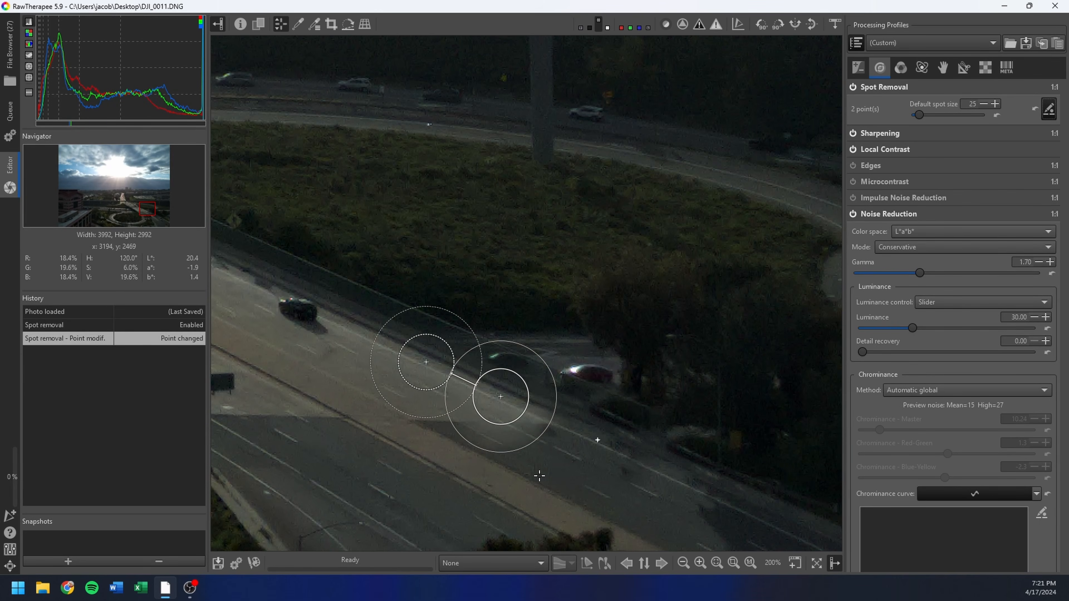
scroll(540, 476, up, 1)
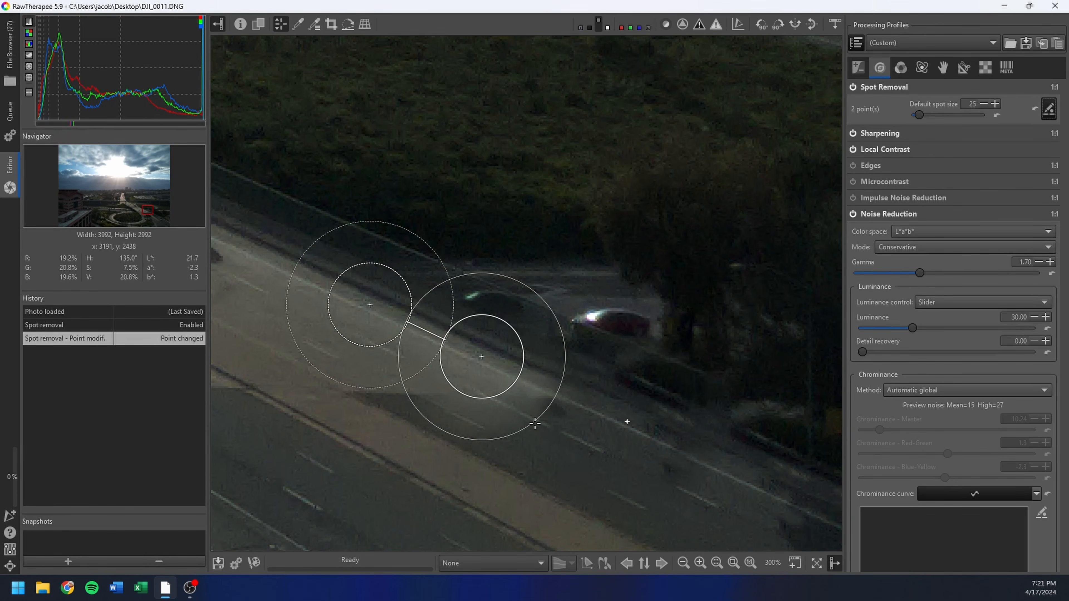
drag(535, 424, 507, 395)
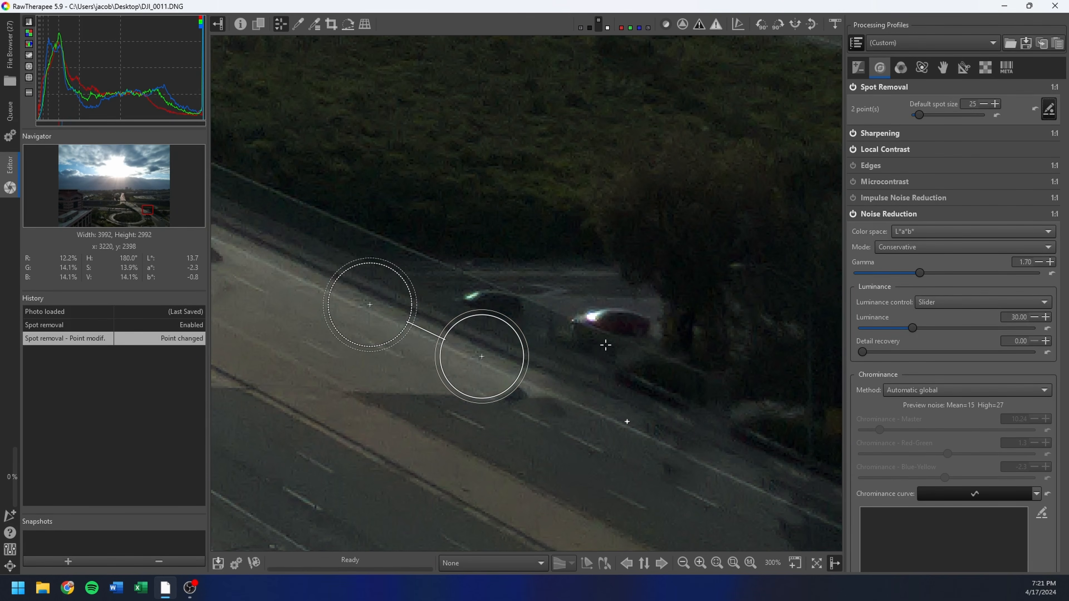
click(1049, 108)
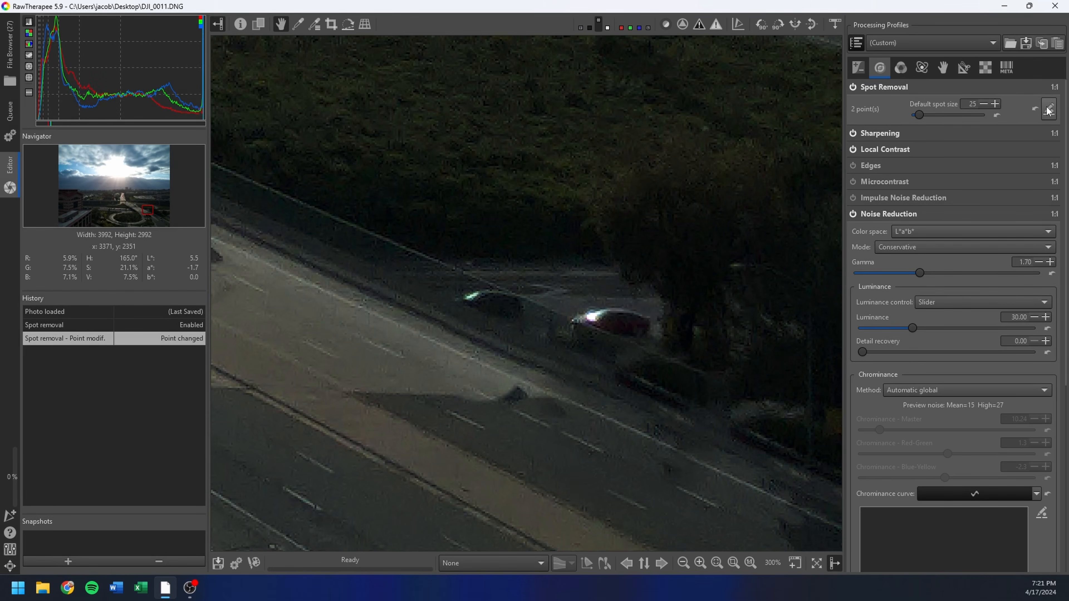
click(1049, 108)
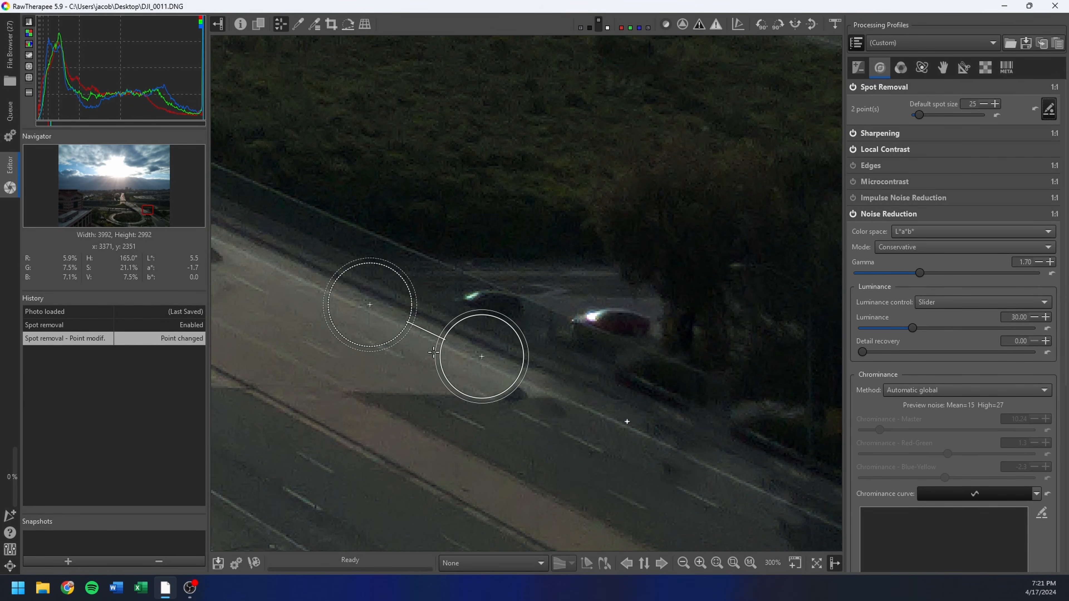
Step: Tighten the second spot on the road, and cover the dark car remnant beside it with a small, narrow-feathered spot sourced along the shadow edge
drag(495, 317, 486, 358)
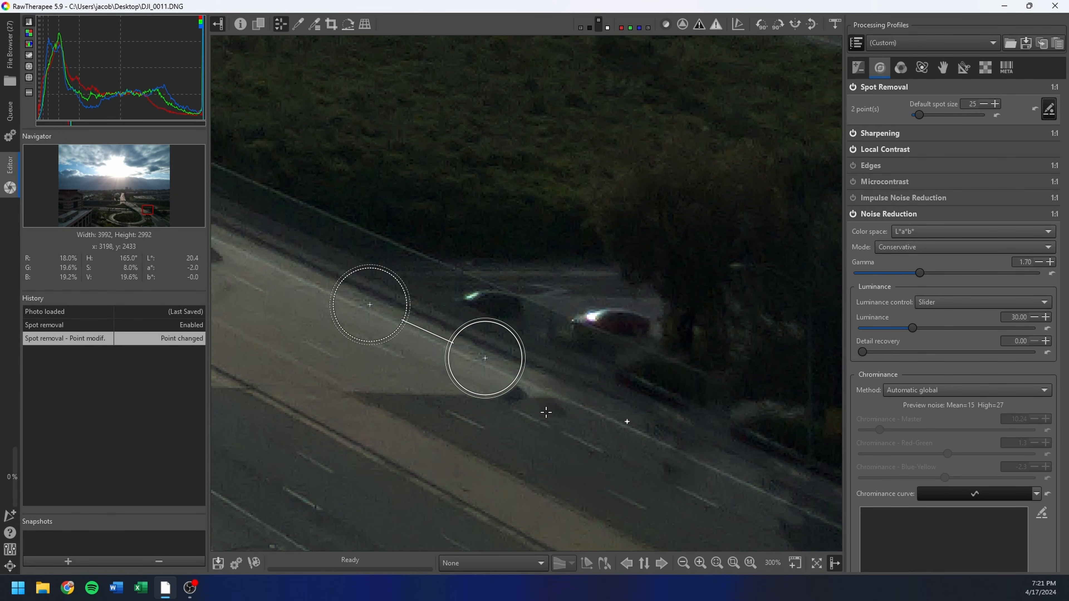
ctrl+click(538, 398)
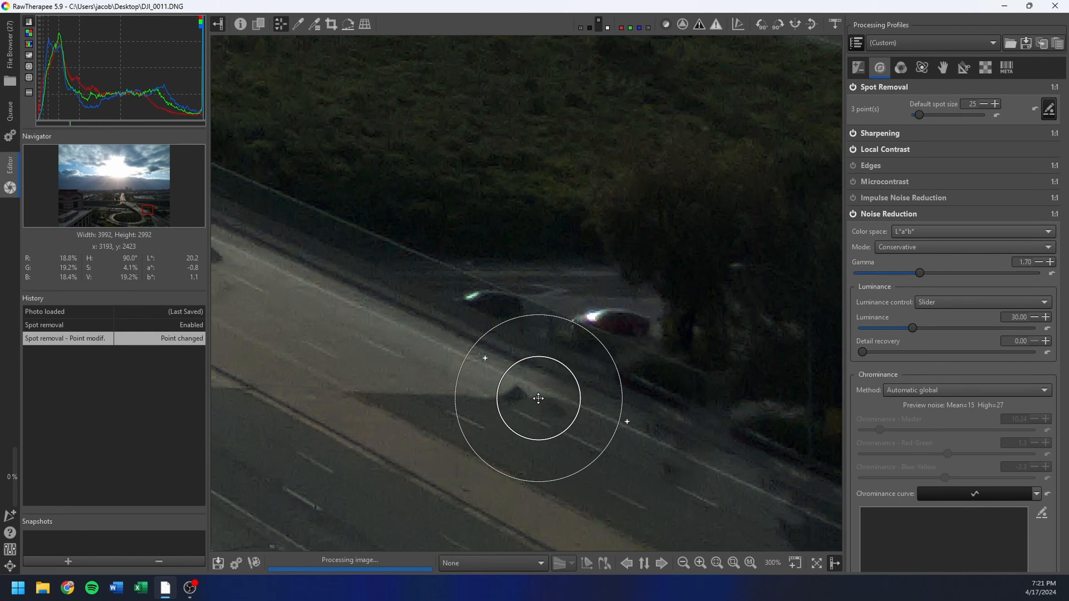
drag(510, 394, 443, 394)
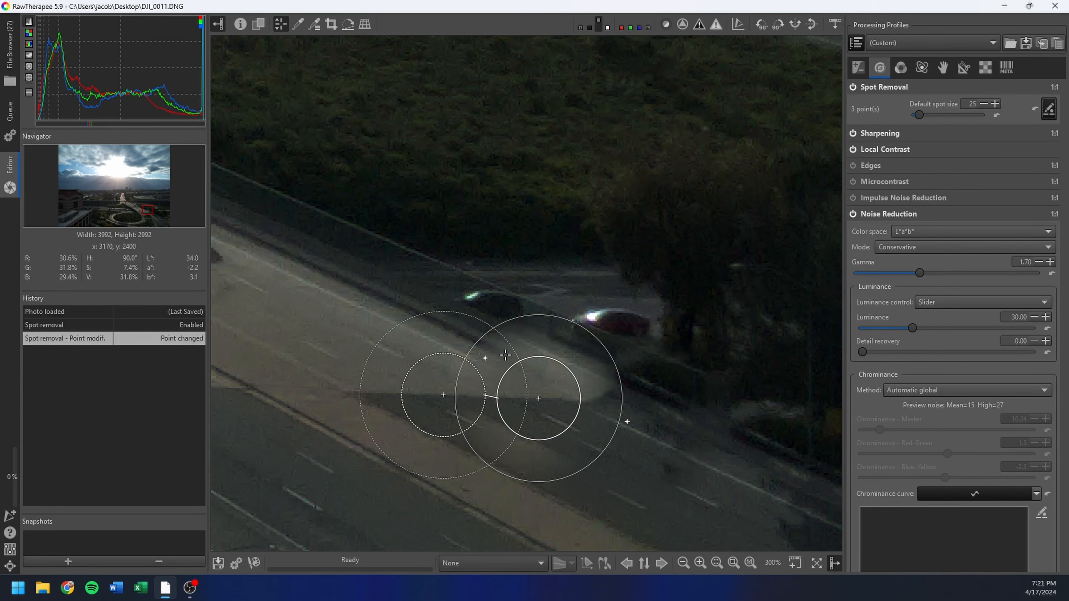
drag(510, 347, 485, 358)
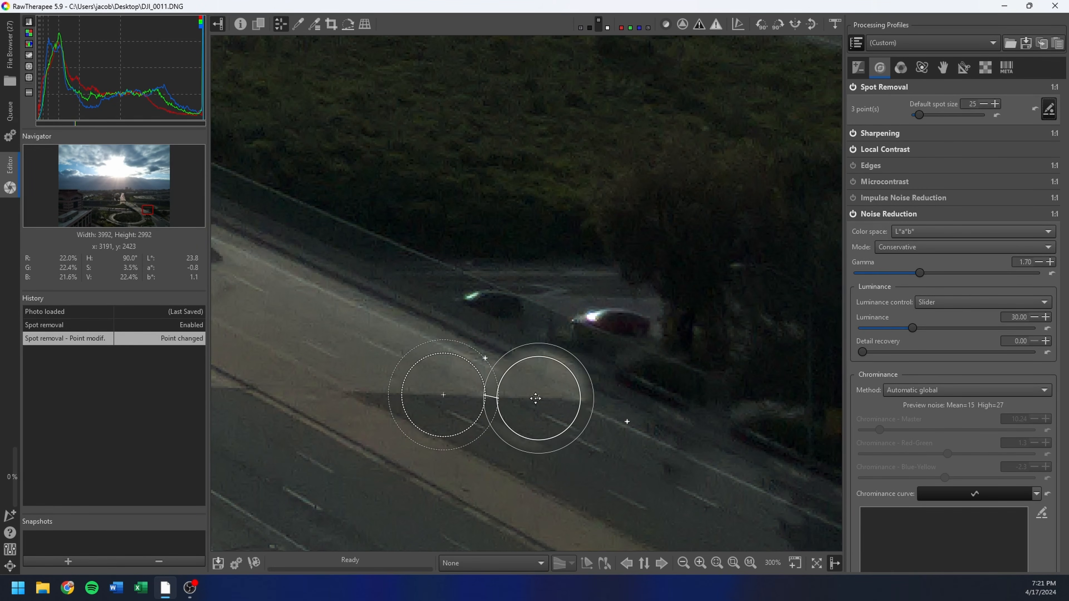
drag(536, 357, 517, 398)
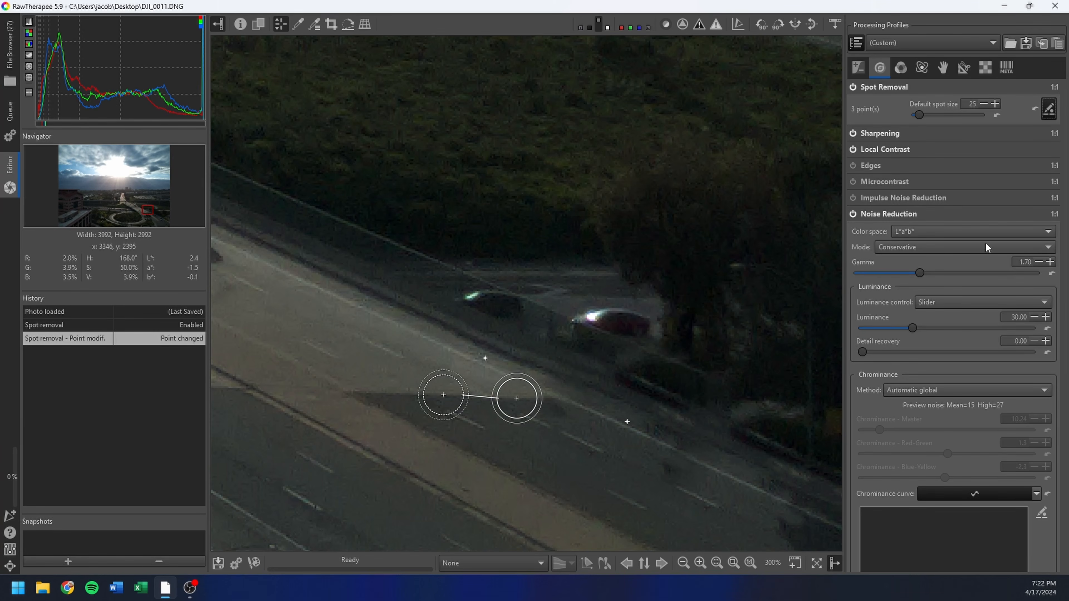
Step: Leave spot editing, fit the whole photo in view, and toggle Spot Removal off and on to compare the highway with and without the retouching
click(1049, 108)
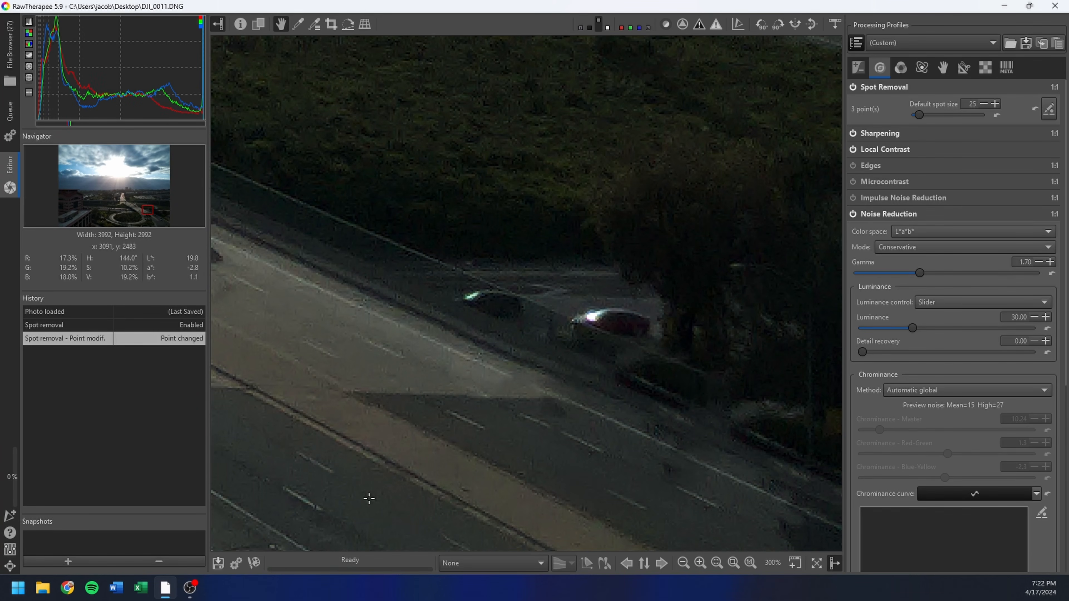
click(733, 563)
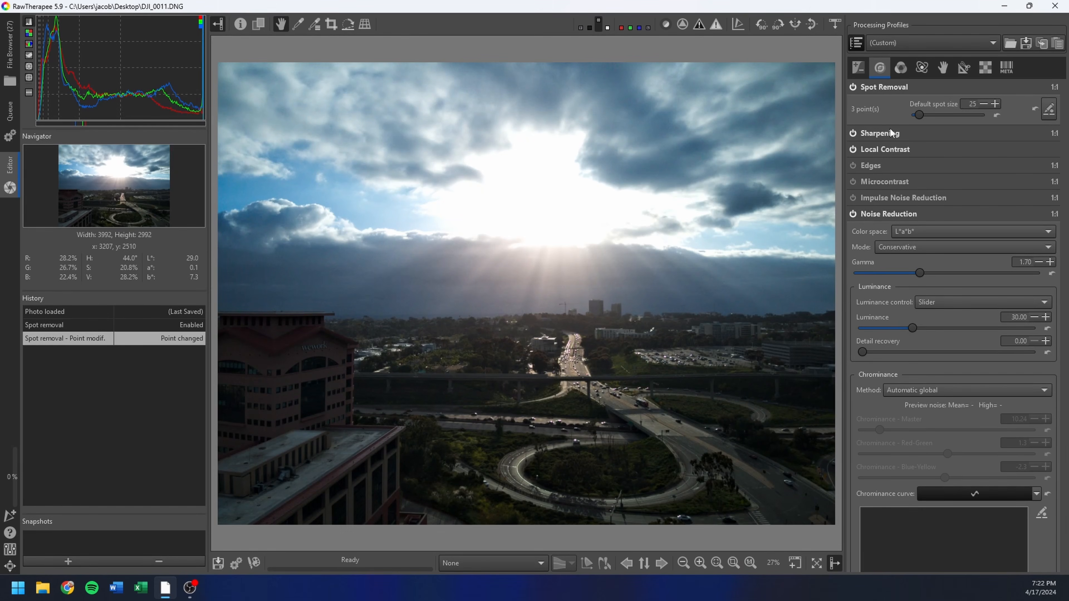
click(855, 86)
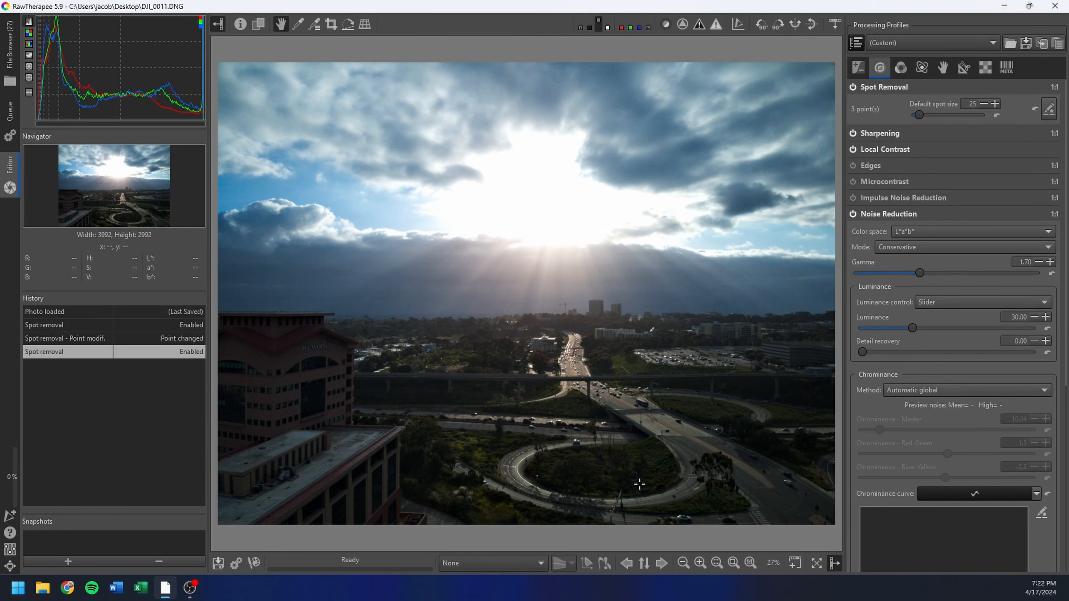
click(853, 86)
click(853, 86)
click(853, 86)
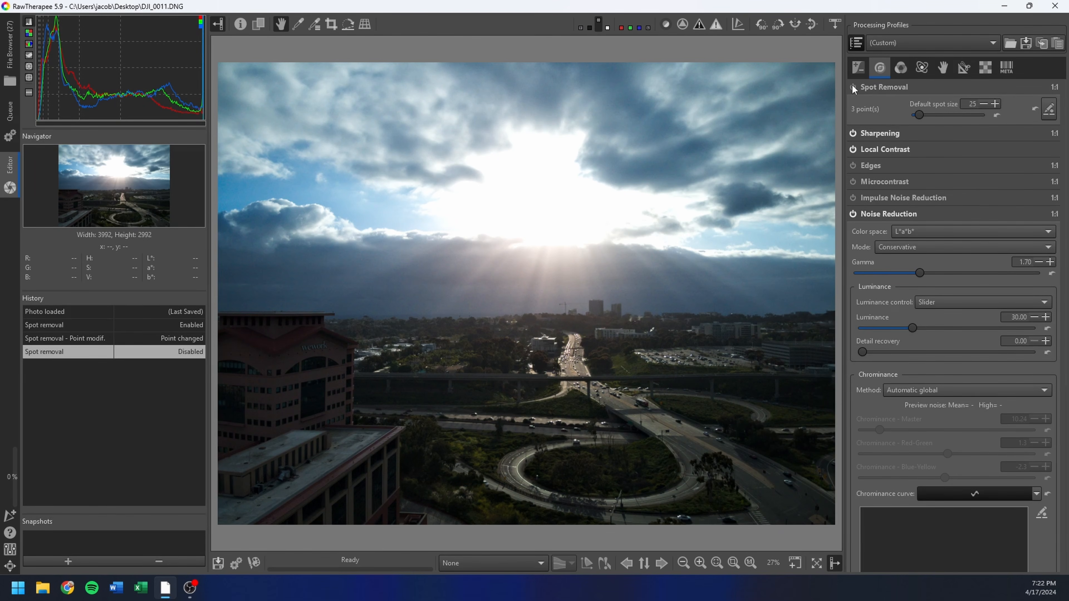